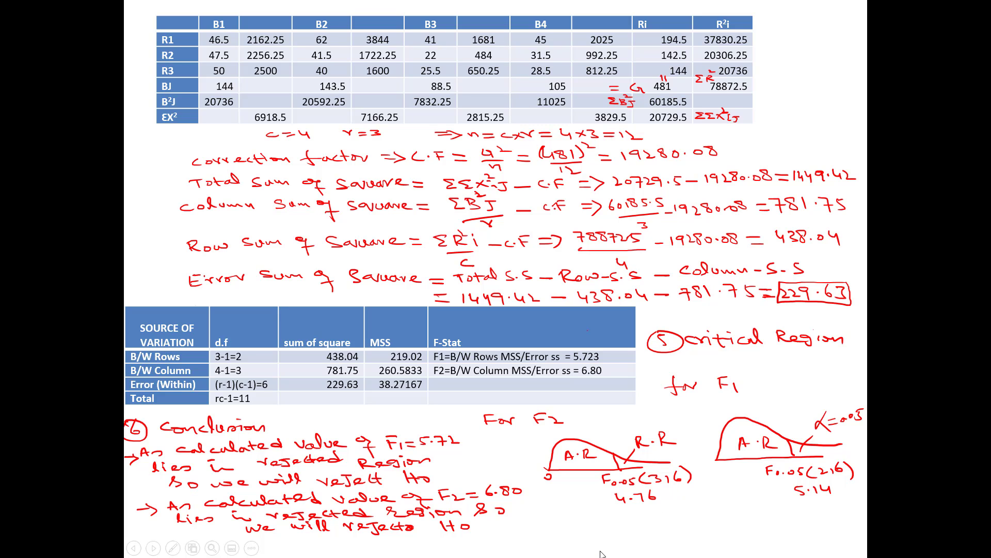
# Switch to the ANOVA example 2 workbook in Excel and make sure the Analysis ToolPak add-in is enabled.
pyautogui.hotkey('alt', 'Tab')
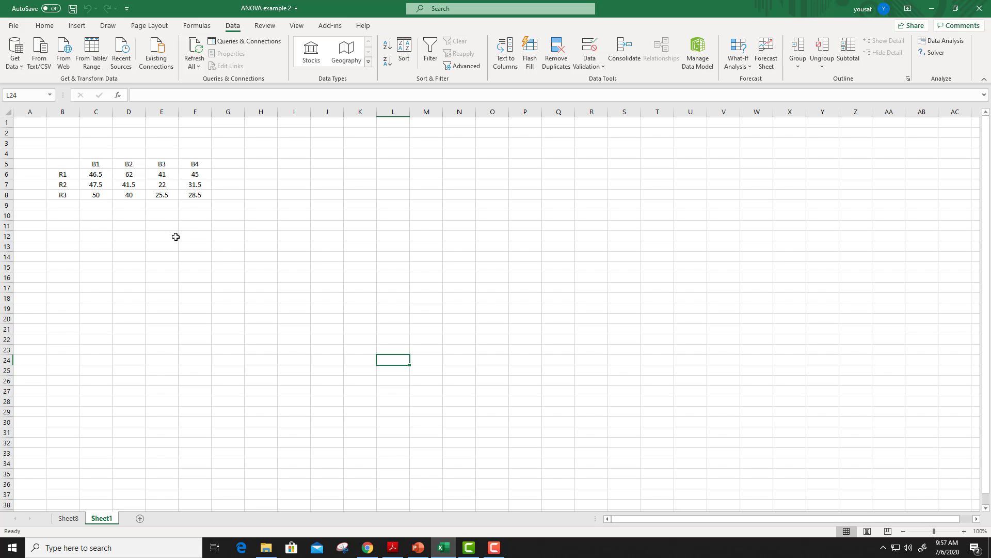
pyautogui.click(14, 26)
pyautogui.click(14, 29)
pyautogui.click(11, 28)
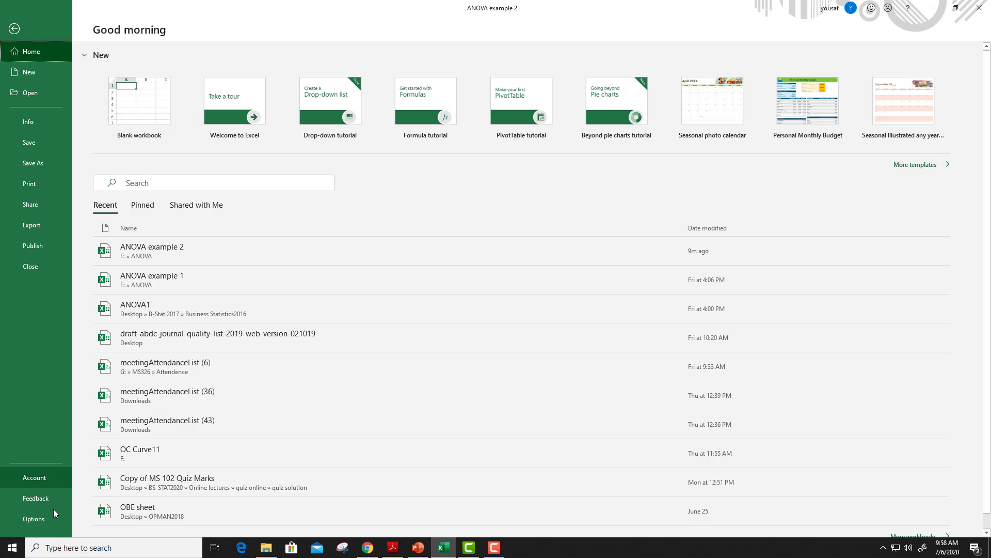
pyautogui.press('Escape')
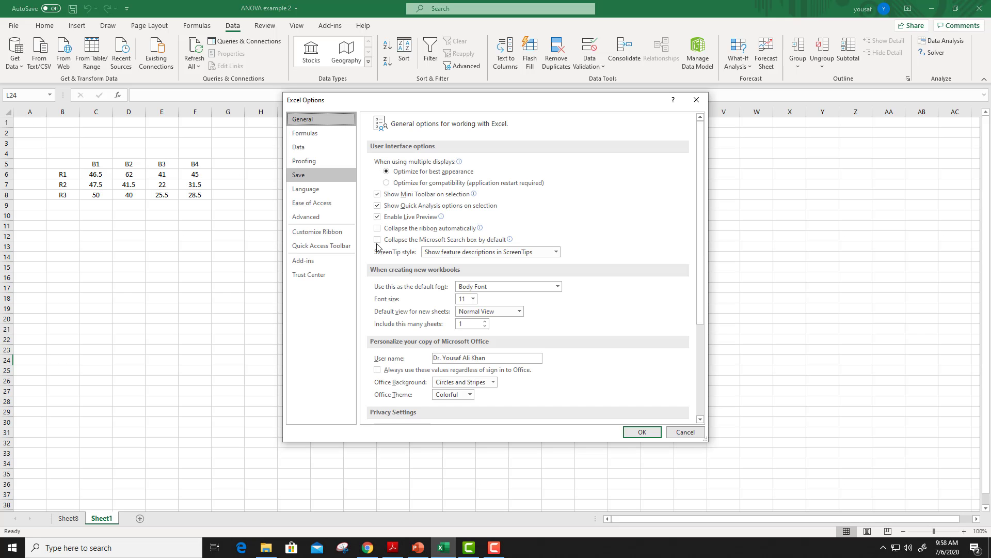
pyautogui.click(305, 261)
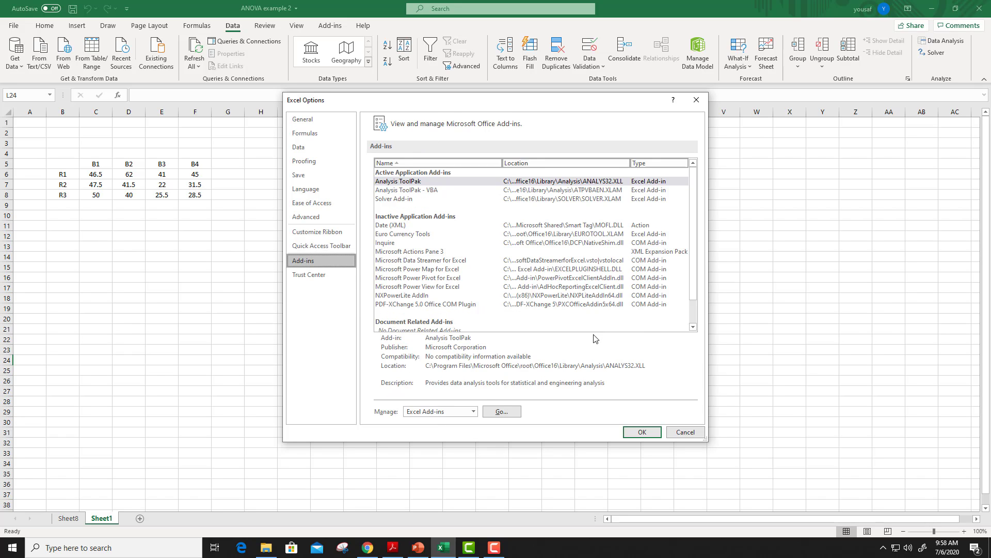
pyautogui.click(501, 413)
pyautogui.moveTo(599, 173); pyautogui.dragTo(331, 140)
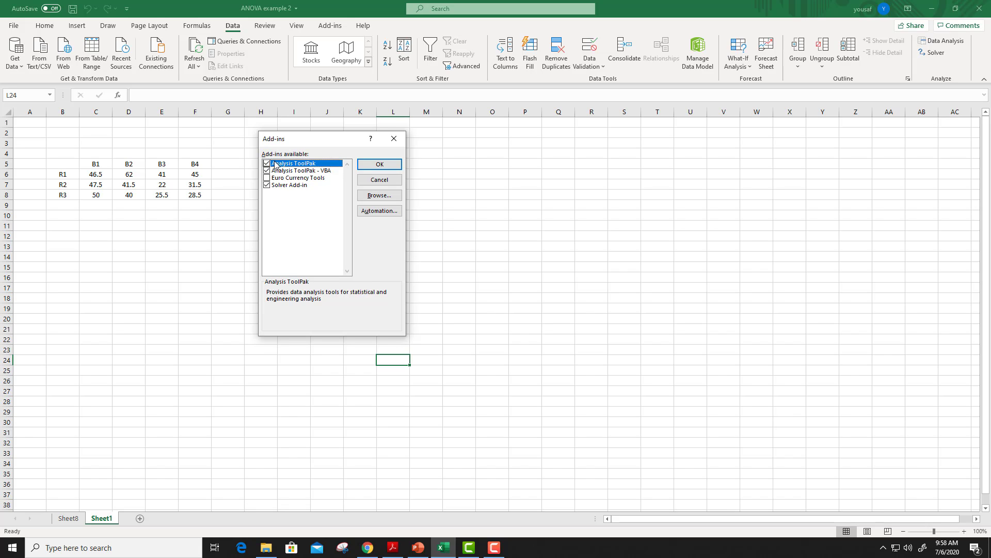
pyautogui.click(378, 163)
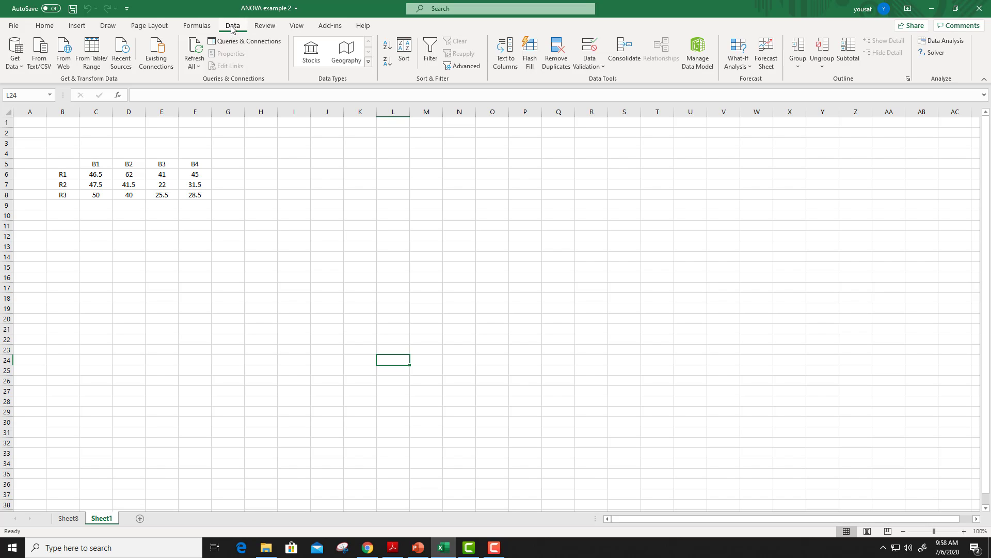
# Run Anova: Two-Factor Without Replication on C6:F8 with output to a new worksheet, and fit column A's width to its contents.
pyautogui.click(945, 42)
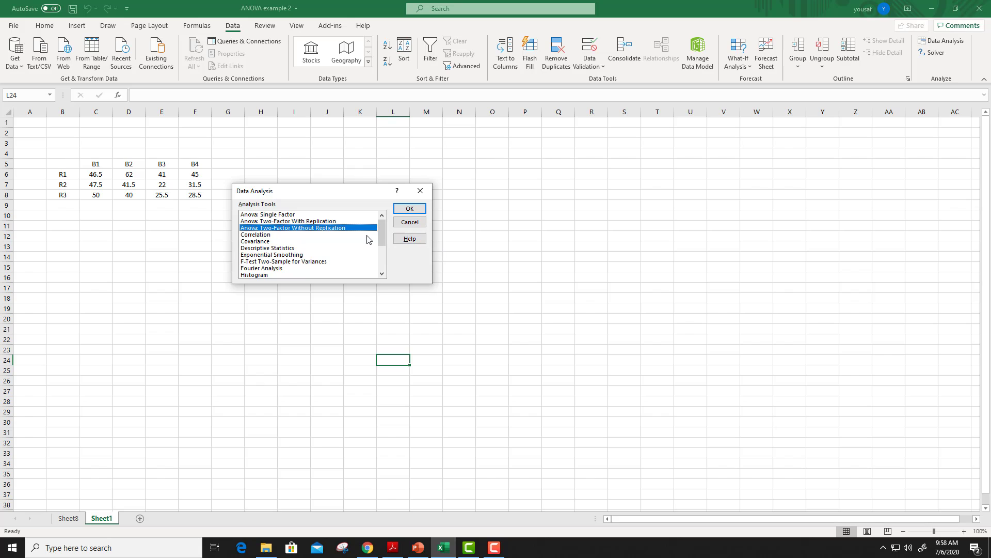
pyautogui.moveTo(382, 237)
pyautogui.mouseDown()
pyautogui.moveTo(383, 246)
pyautogui.moveTo(380, 223)
pyautogui.mouseUp()
pyautogui.click(410, 210)
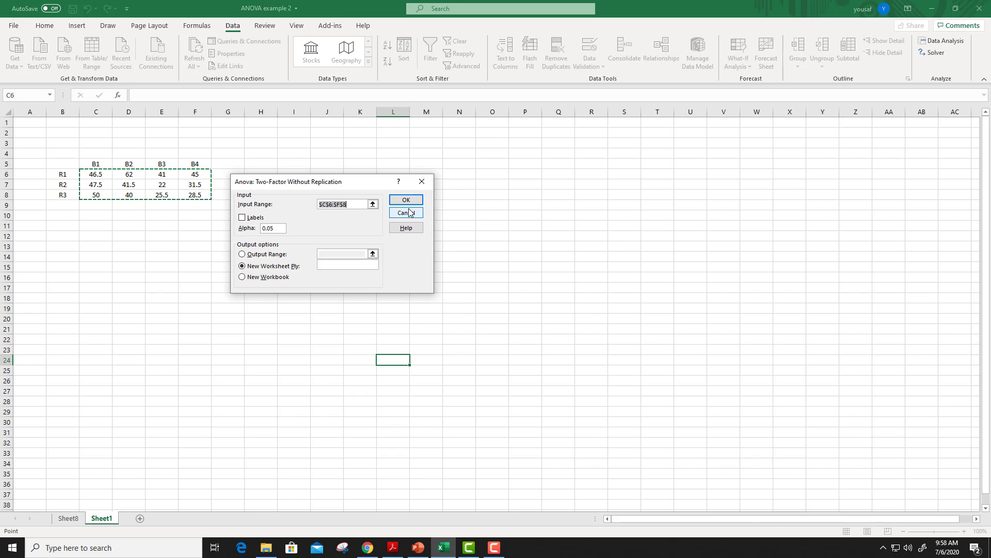
pyautogui.press('BackSpace')
pyautogui.press('BackSpace')
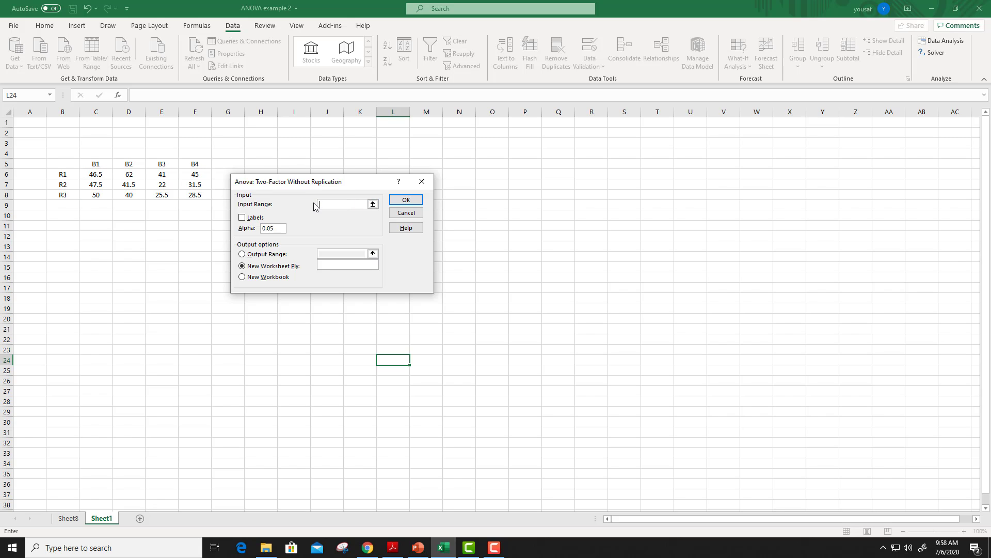
pyautogui.moveTo(96, 175); pyautogui.dragTo(187, 194)
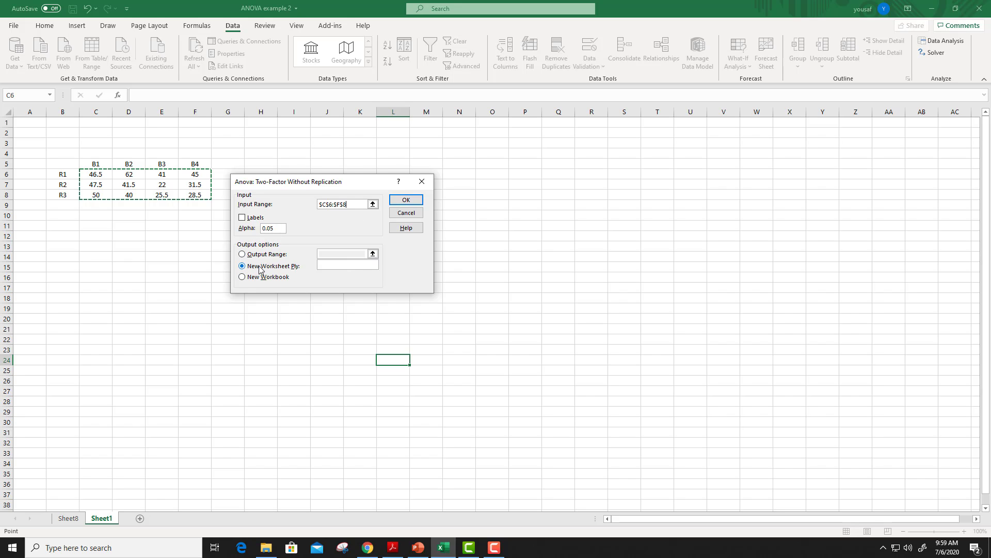
pyautogui.click(407, 201)
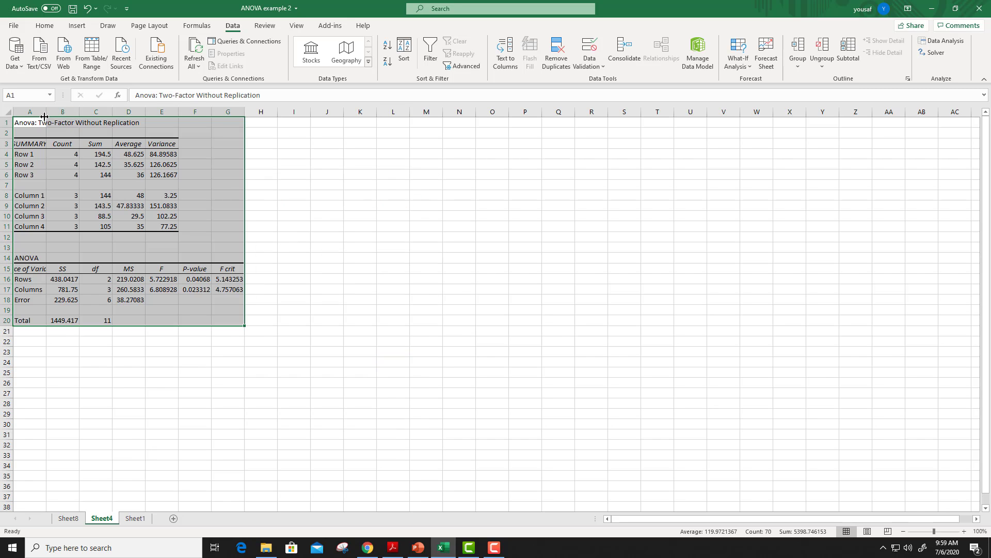
pyautogui.doubleClick(45, 116)
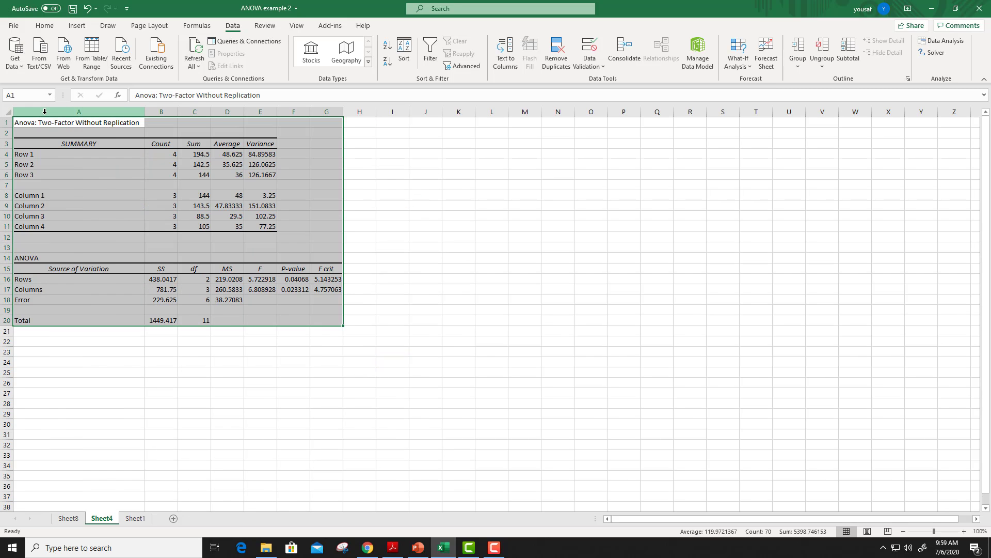
pyautogui.click(287, 356)
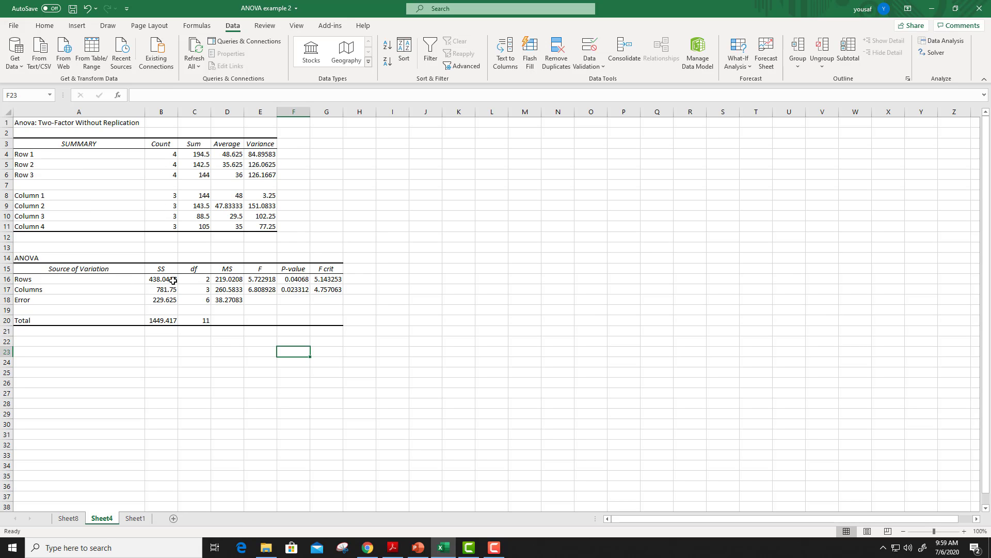
# Compare the sums of squares in the ANOVA table with the hand calculations on the PowerPoint slide, then return to Excel.
pyautogui.click(418, 547)
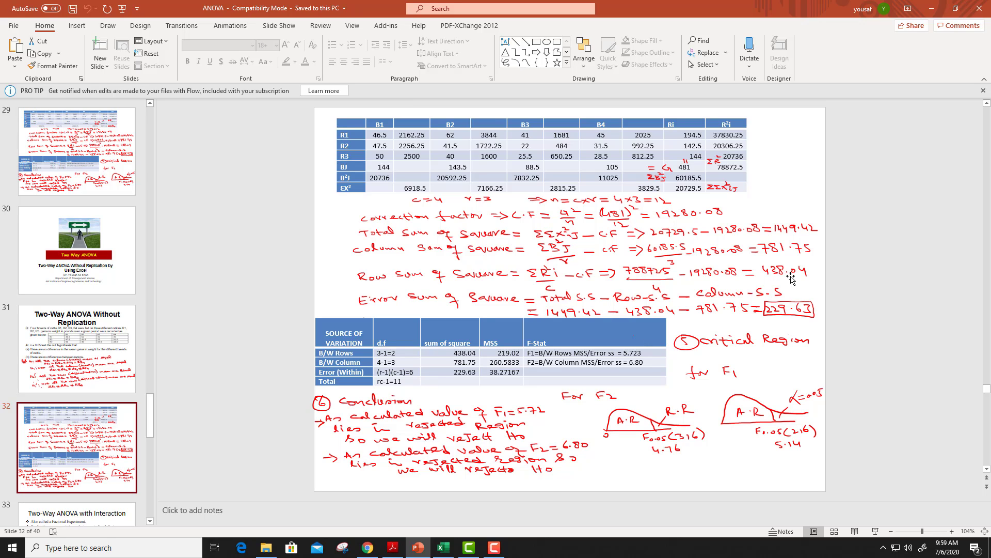
pyautogui.click(443, 549)
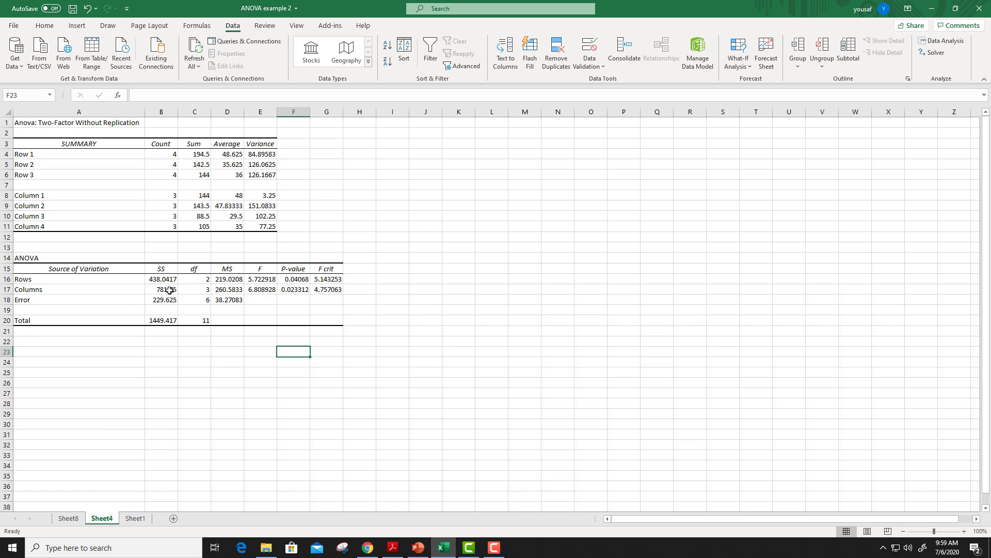
pyautogui.click(443, 547)
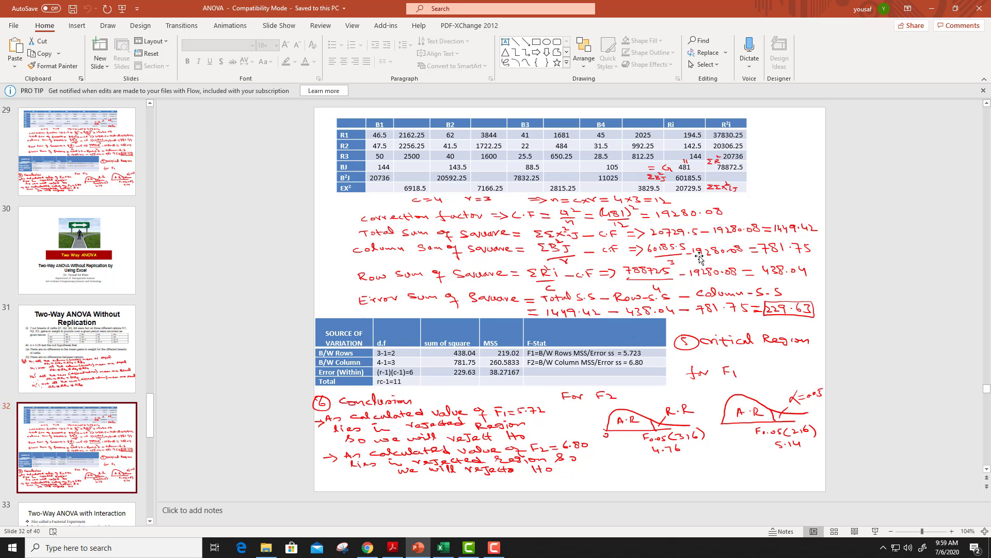
pyautogui.click(443, 546)
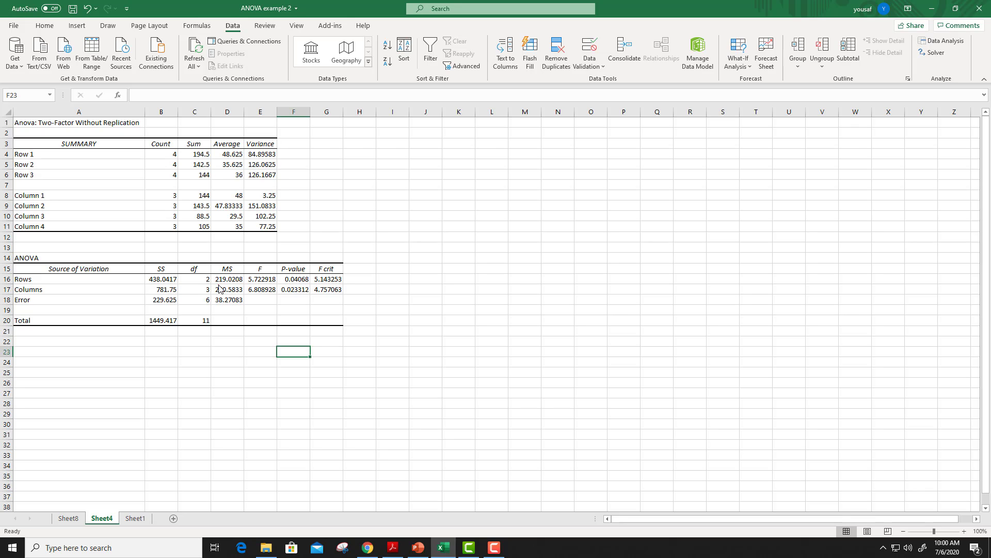
# Underline the Rows and Error mean squares in red ink and calculate the row F ratio in E22 as =D16/D18.
pyautogui.moveTo(219, 285); pyautogui.dragTo(243, 284)
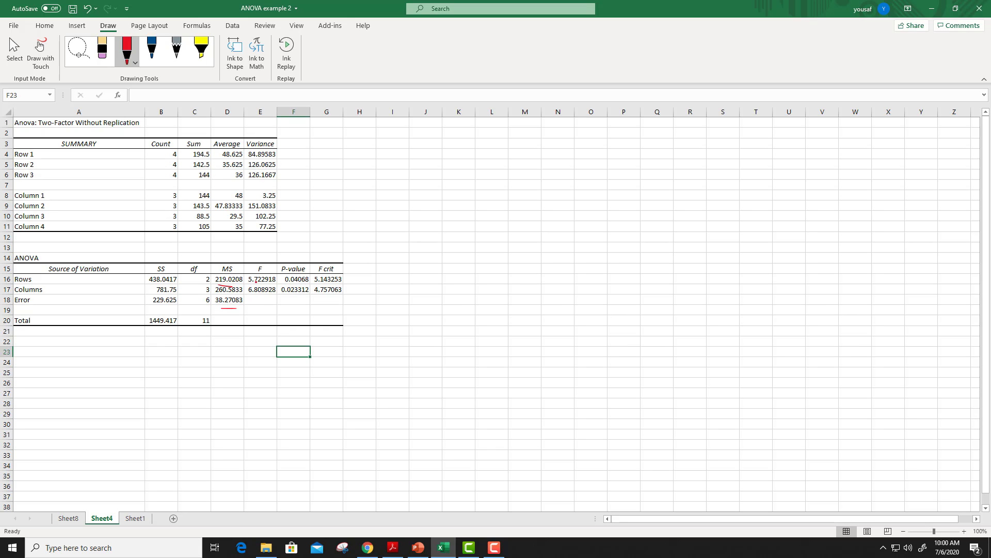
pyautogui.click(261, 344)
pyautogui.write('=')
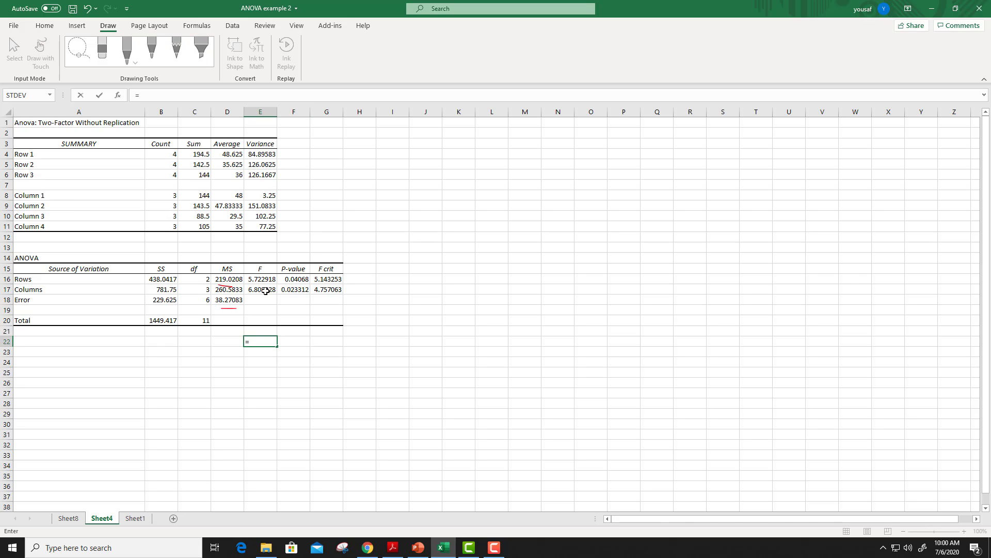
pyautogui.click(233, 282)
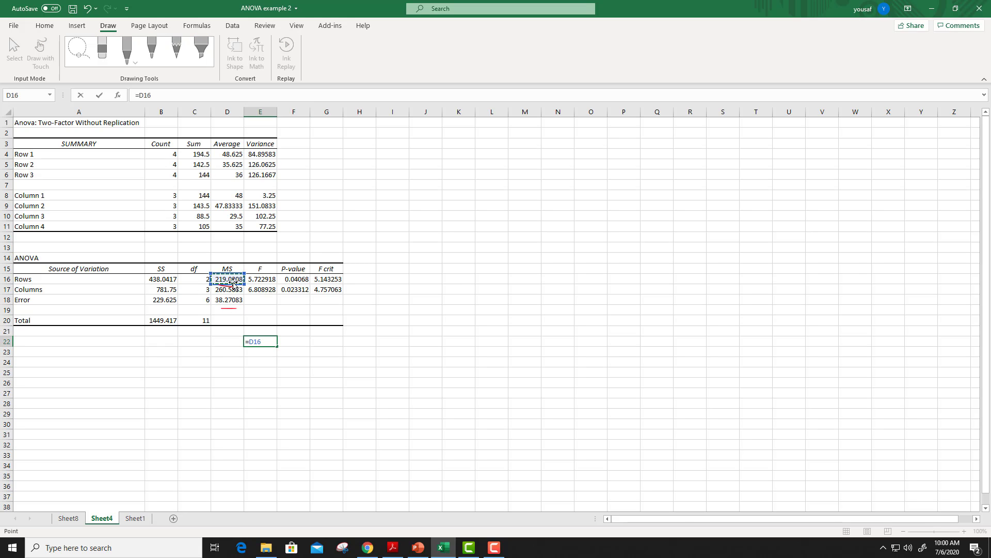
pyautogui.write('/')
pyautogui.click(228, 300)
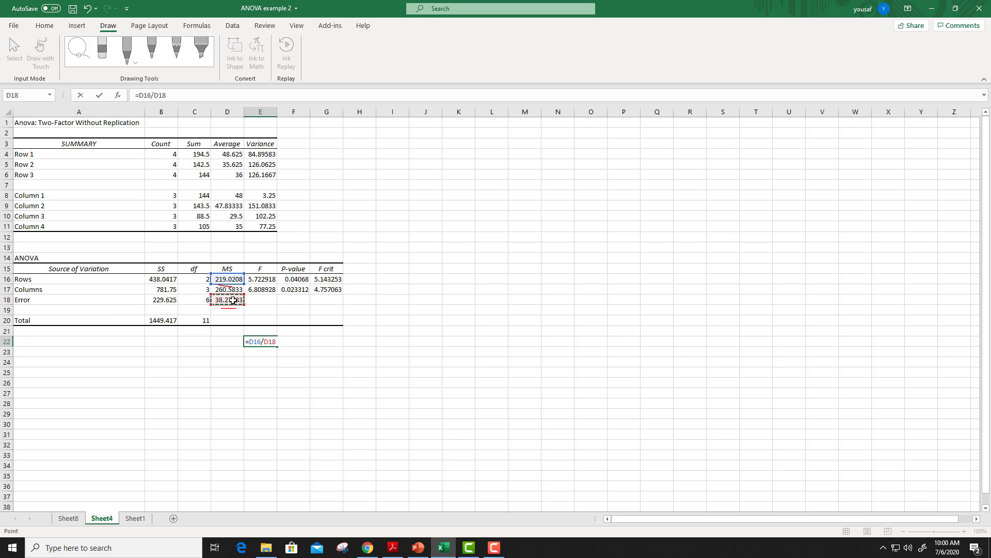
pyautogui.press('Return')
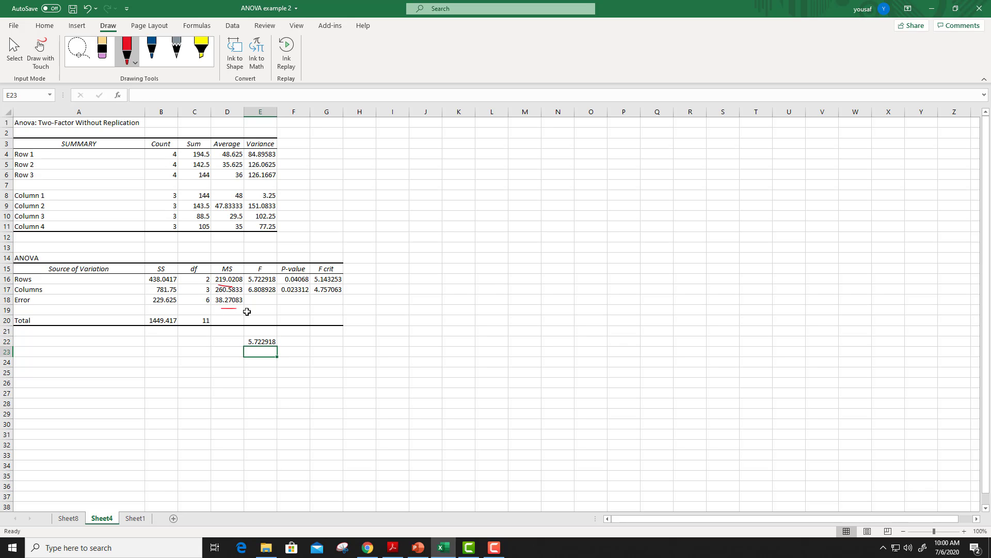
# Calculate the column F ratio in E23 by dividing the Columns mean square by the Error mean square, =D17/D18.
pyautogui.write('=')
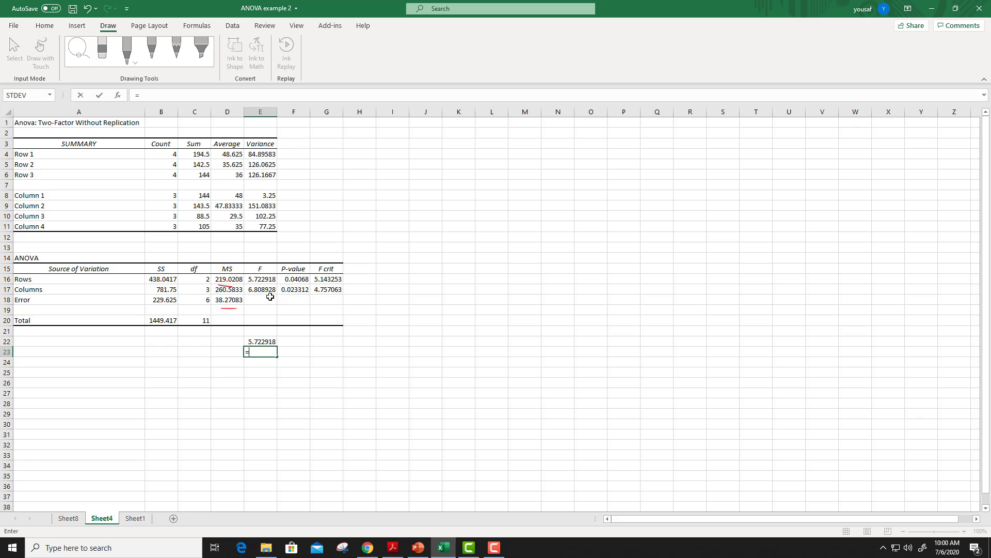
pyautogui.click(224, 290)
pyautogui.write('/')
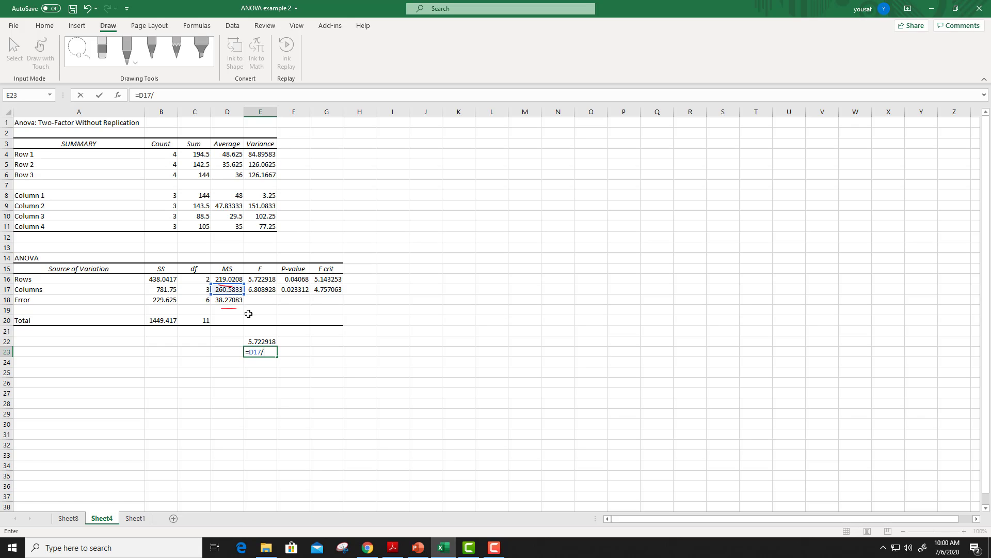
pyautogui.click(220, 301)
pyautogui.press('Return')
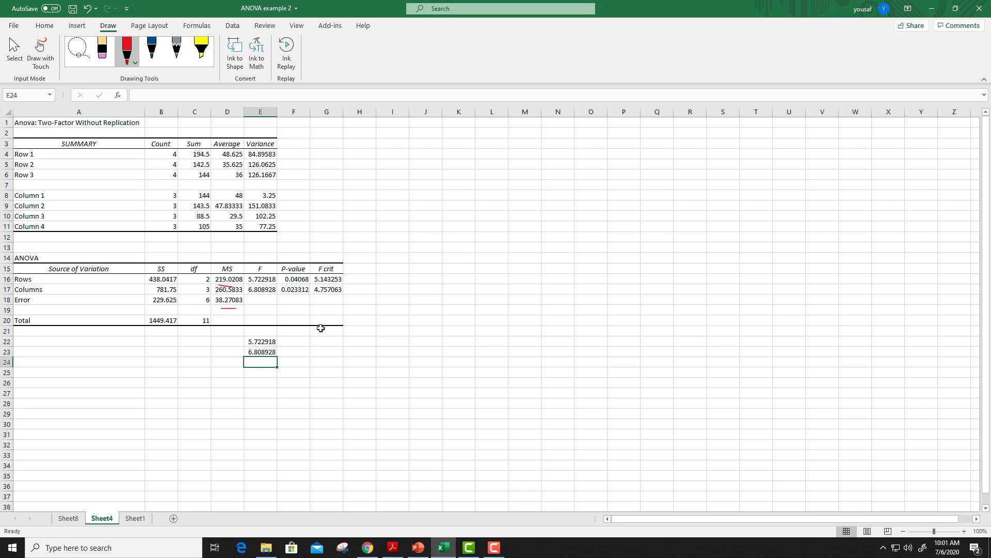
# Switch to PowerPoint to check the critical F values in the hand-worked solution.
pyautogui.click(418, 547)
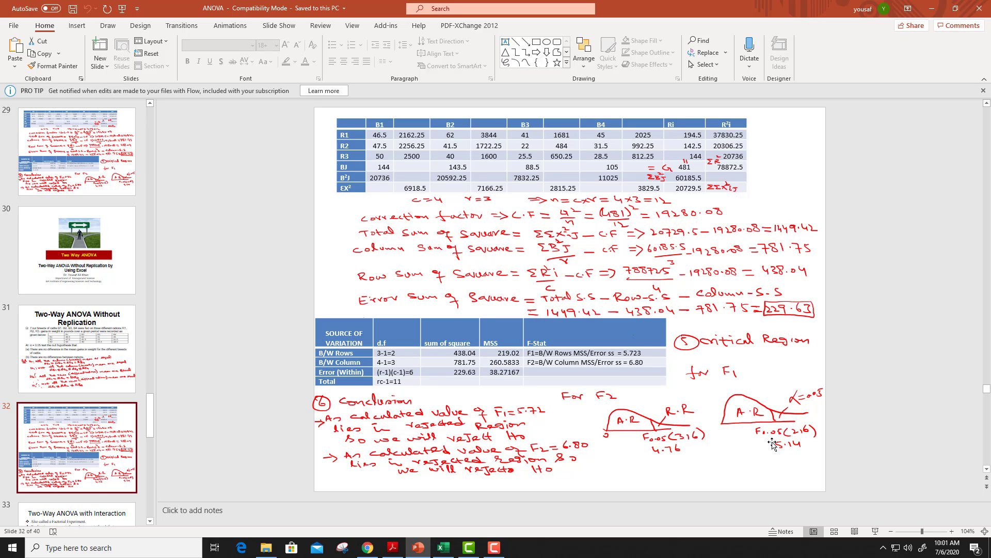